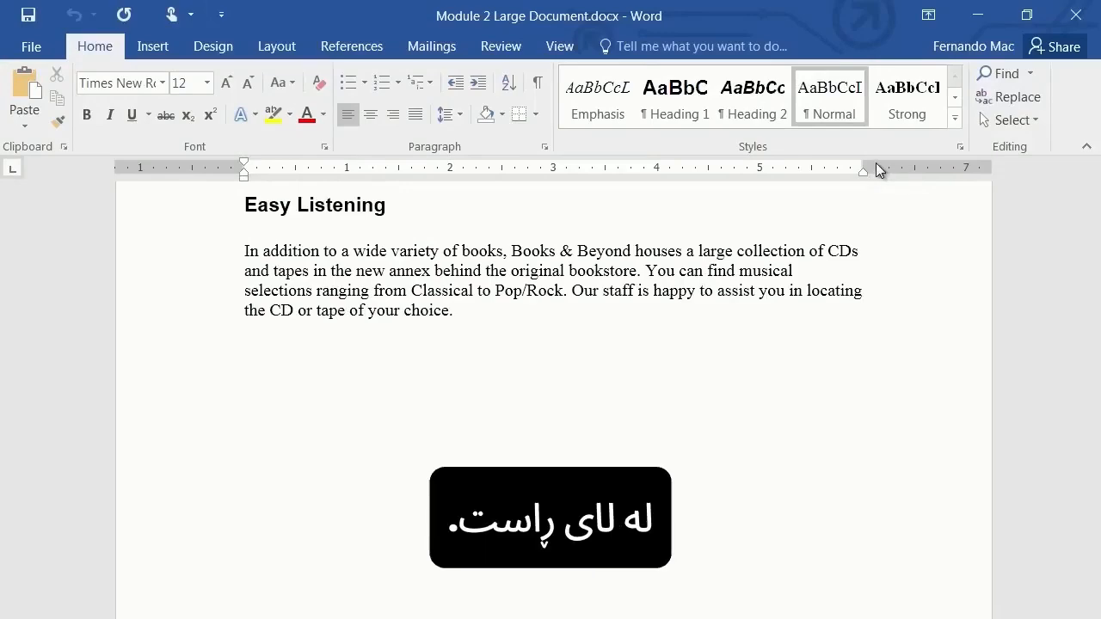
Step: Examine the current margins on all sides of the pages by looking through the document back to its beginning
{"action": "scroll", "coordinate": [684, 297], "scroll_direction": "up", "scroll_amount": 10}
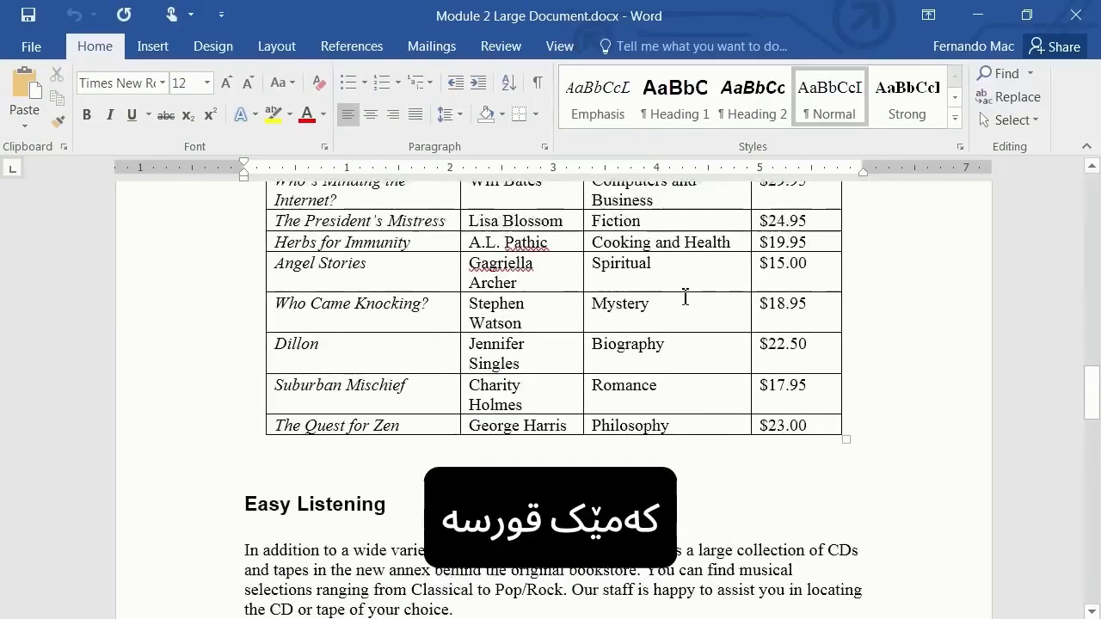
{"action": "scroll", "coordinate": [685, 297], "scroll_direction": "up", "scroll_amount": 3}
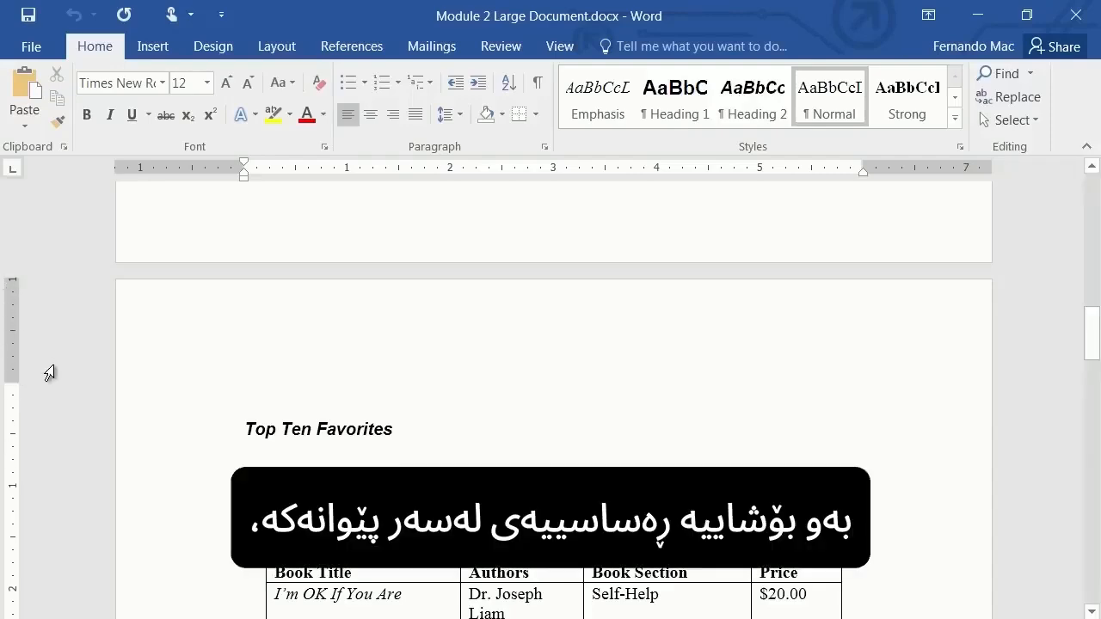
{"action": "scroll", "coordinate": [51, 366], "scroll_direction": "down", "scroll_amount": 10}
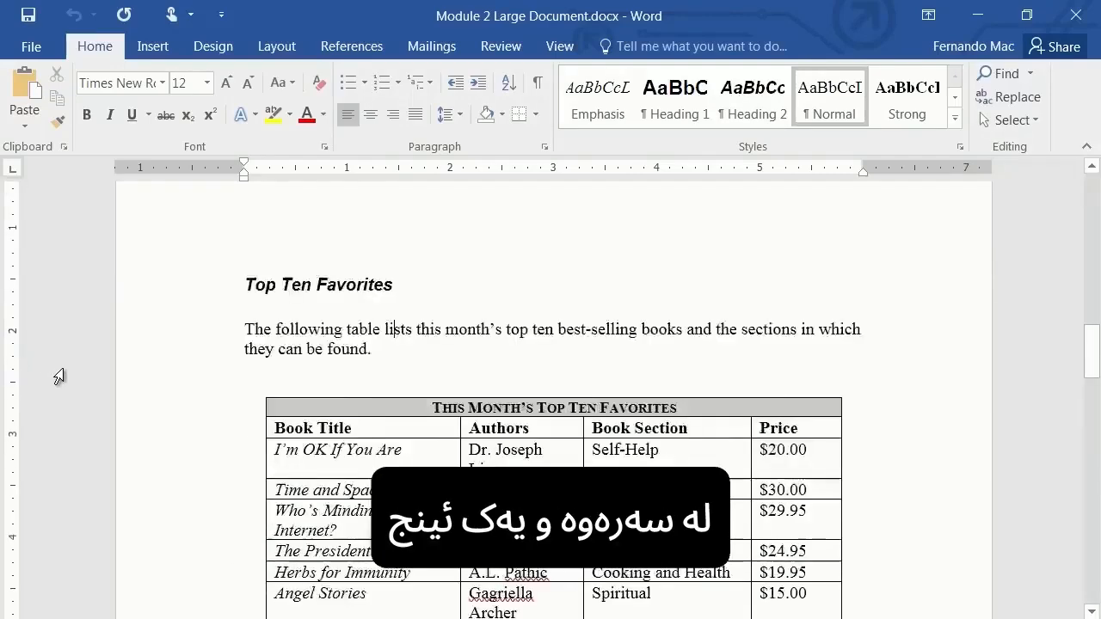
{"action": "scroll", "coordinate": [57, 376], "scroll_direction": "down", "scroll_amount": 6}
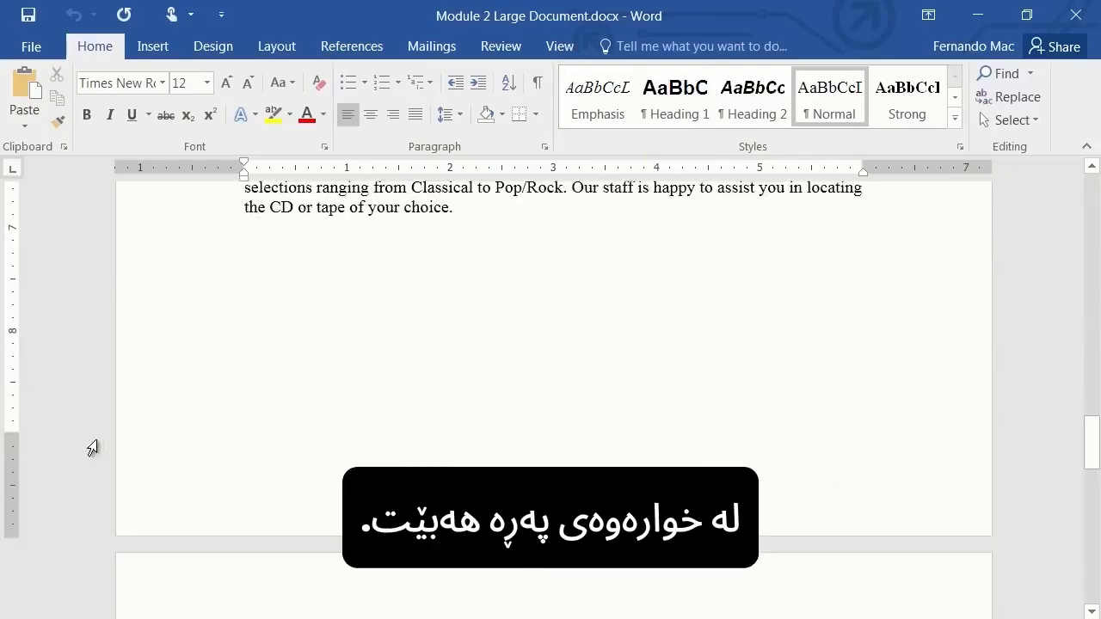
{"action": "scroll", "coordinate": [75, 425], "scroll_direction": "up", "scroll_amount": 12}
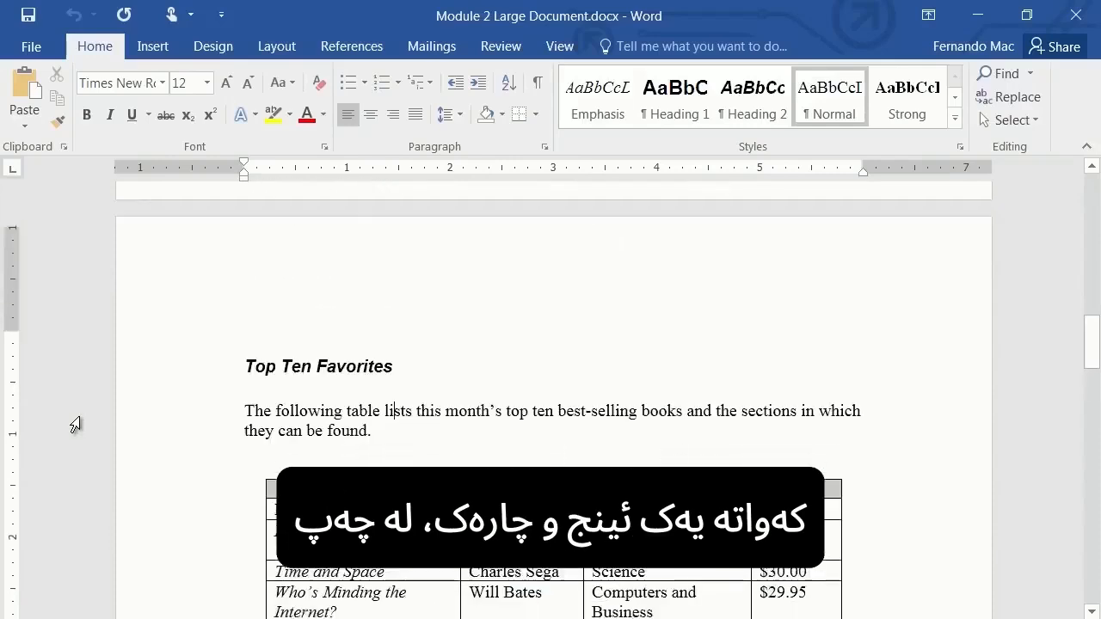
{"action": "scroll", "coordinate": [76, 424], "scroll_direction": "up", "scroll_amount": 15}
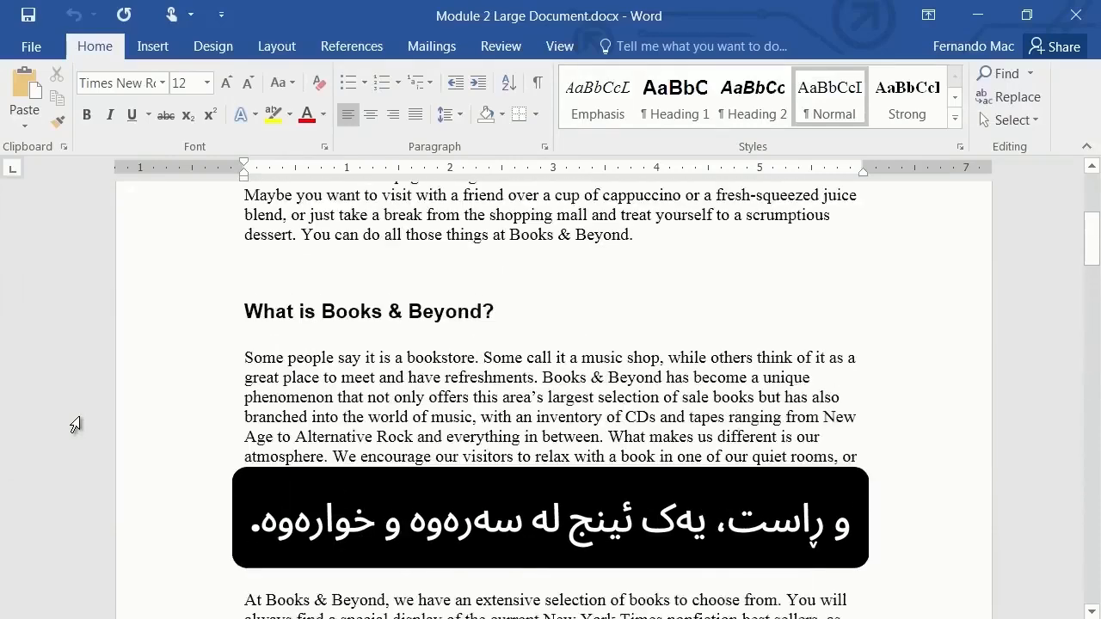
{"action": "scroll", "coordinate": [76, 425], "scroll_direction": "up", "scroll_amount": 1}
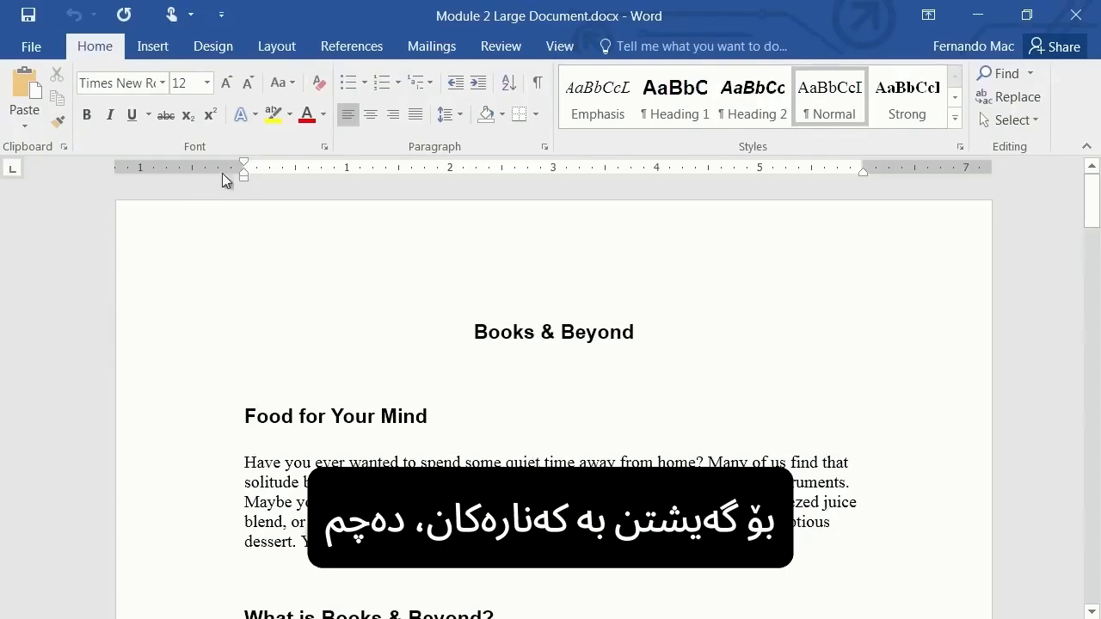
Step: Examine the preset page margins and the custom margin settings, then leave them without applying anything
{"action": "left_click", "coordinate": [277, 47]}
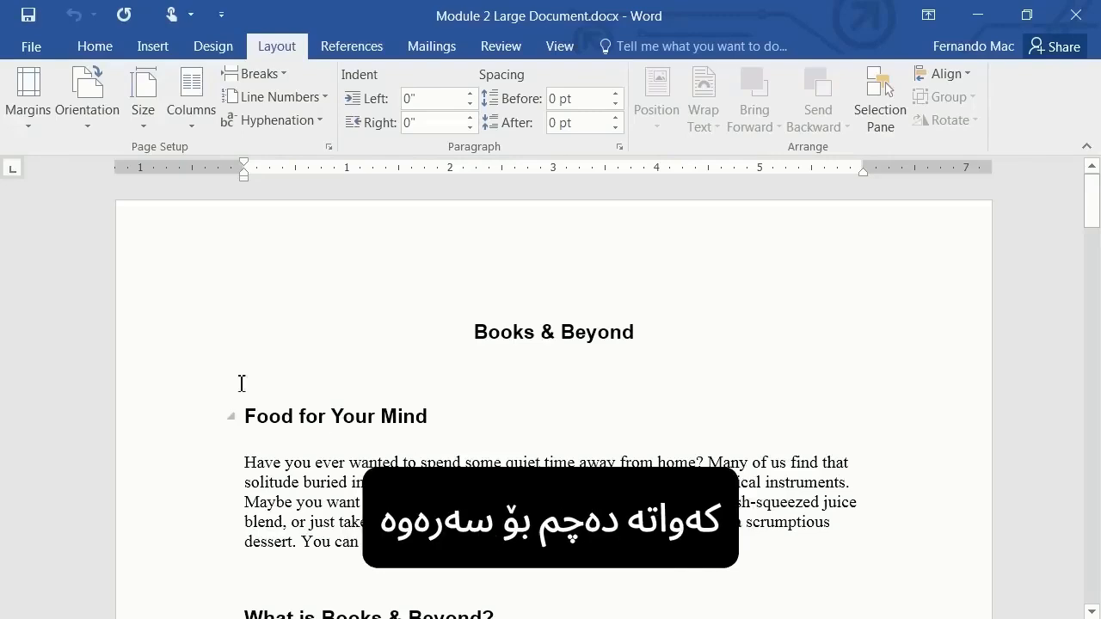
{"action": "left_click", "coordinate": [24, 127]}
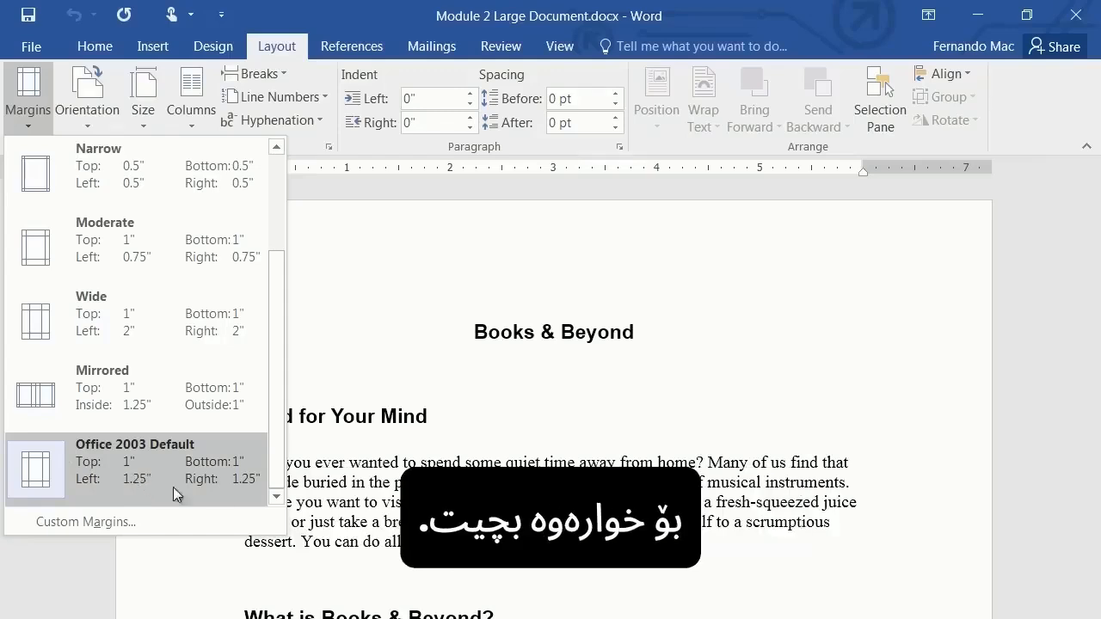
{"action": "left_click_drag", "start_coordinate": [276, 450], "coordinate": [284, 474]}
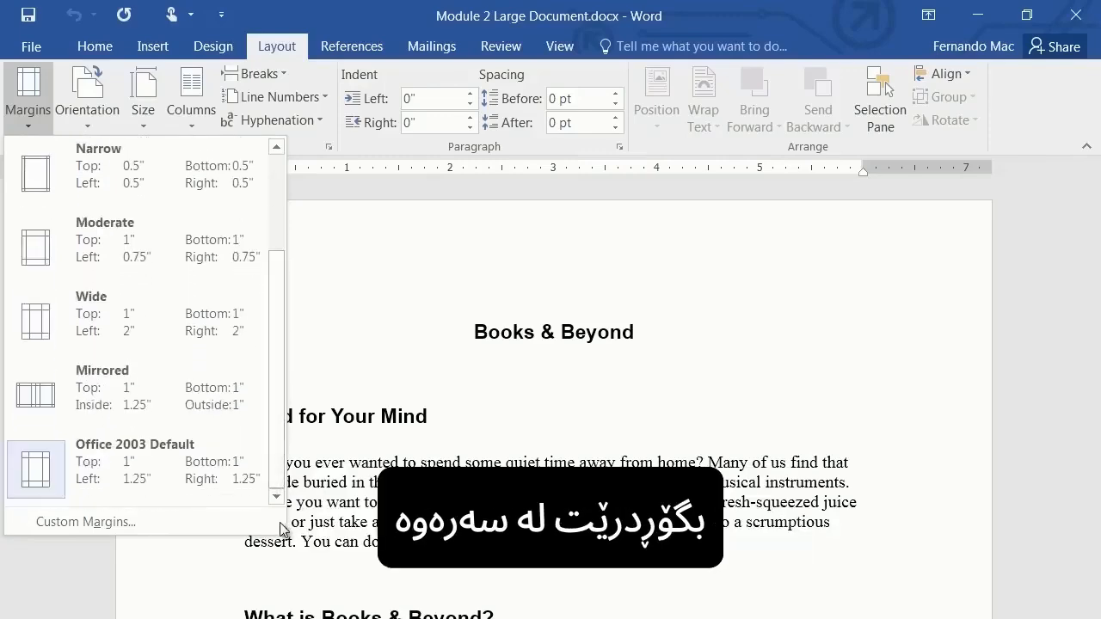
{"action": "left_click", "coordinate": [78, 522]}
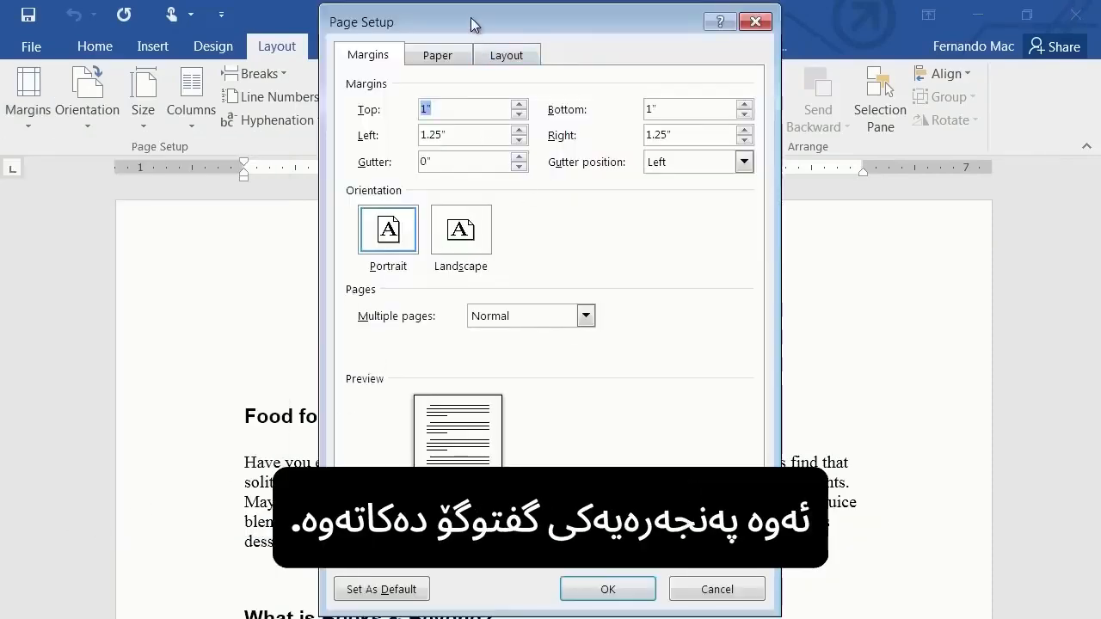
{"action": "left_click_drag", "start_coordinate": [472, 29], "coordinate": [415, 55]}
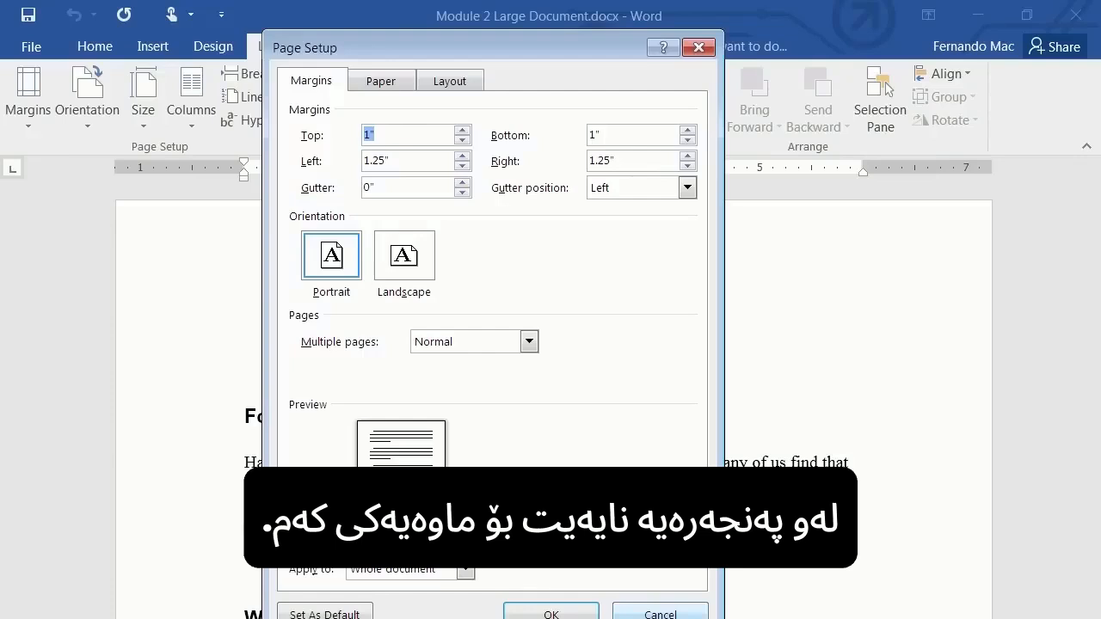
{"action": "left_click", "coordinate": [664, 611]}
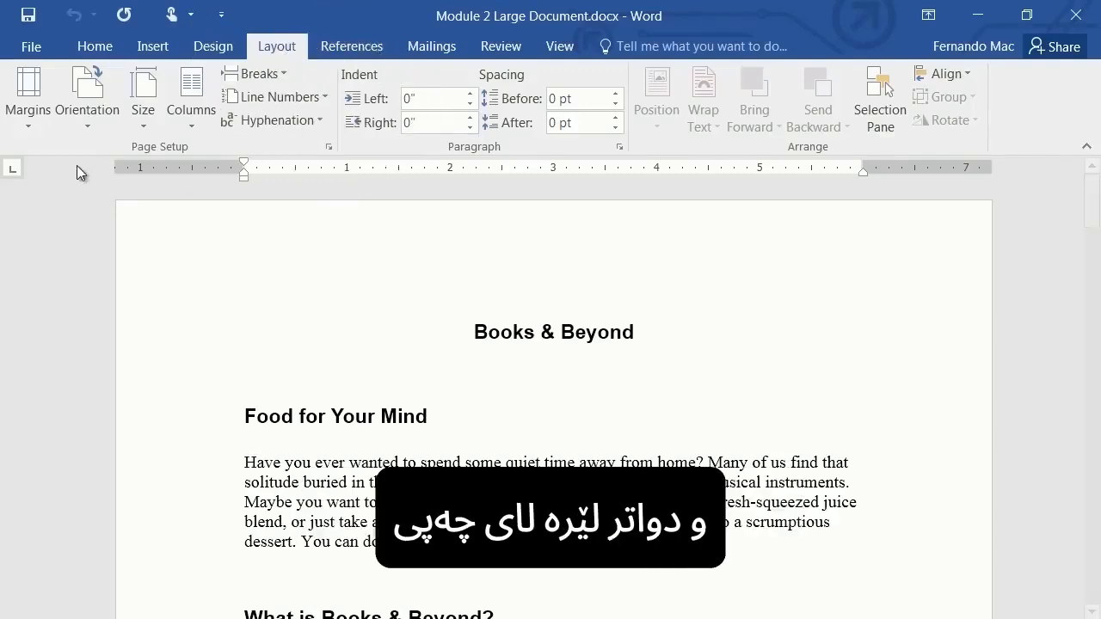
Step: In the custom margin settings, review the multiple pages options and set the document to Mirror margins
{"action": "left_click", "coordinate": [27, 120]}
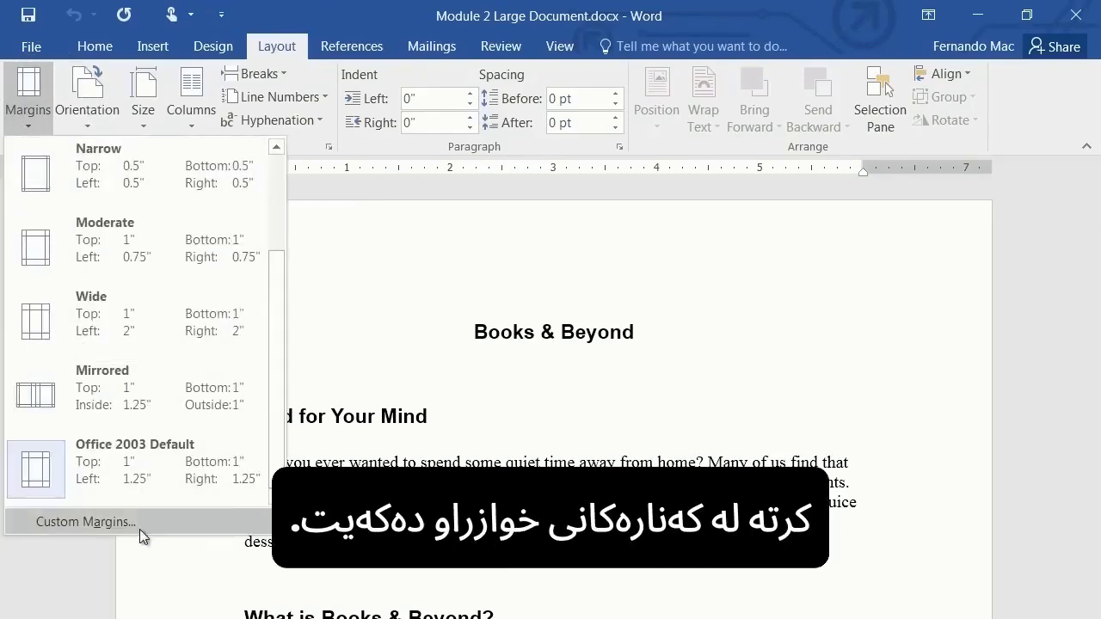
{"action": "left_click", "coordinate": [139, 530]}
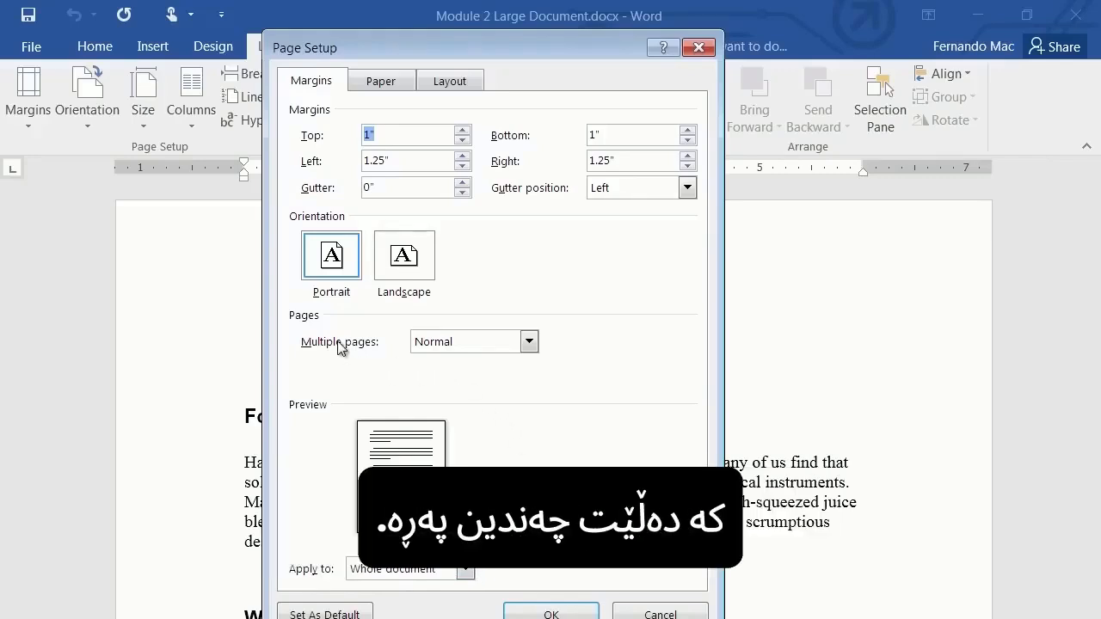
{"action": "left_click", "coordinate": [529, 342]}
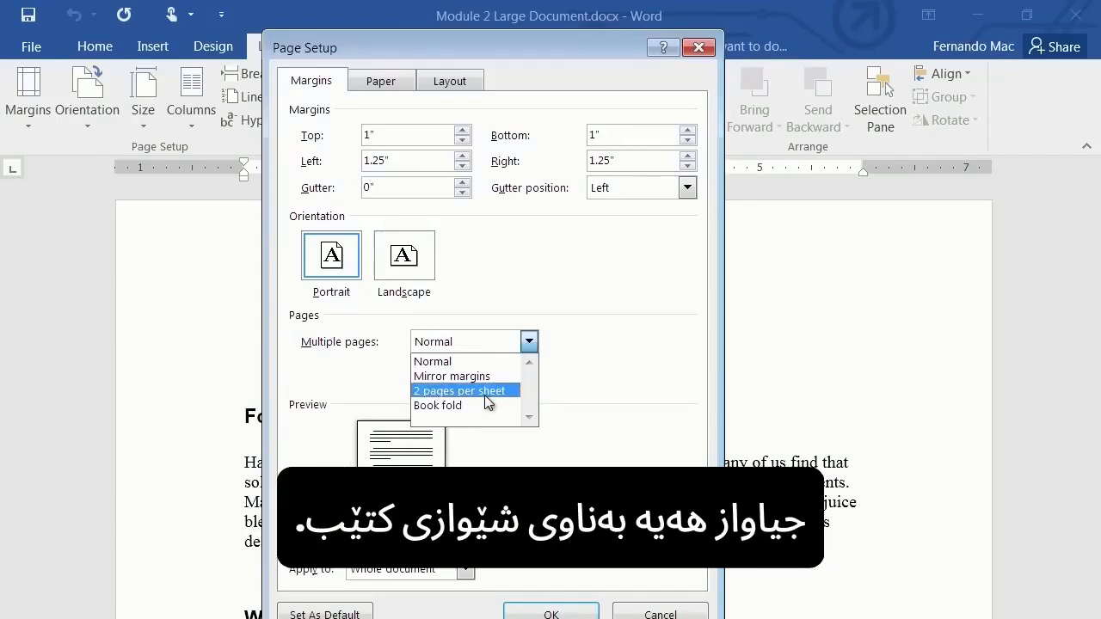
{"action": "left_click", "coordinate": [541, 277]}
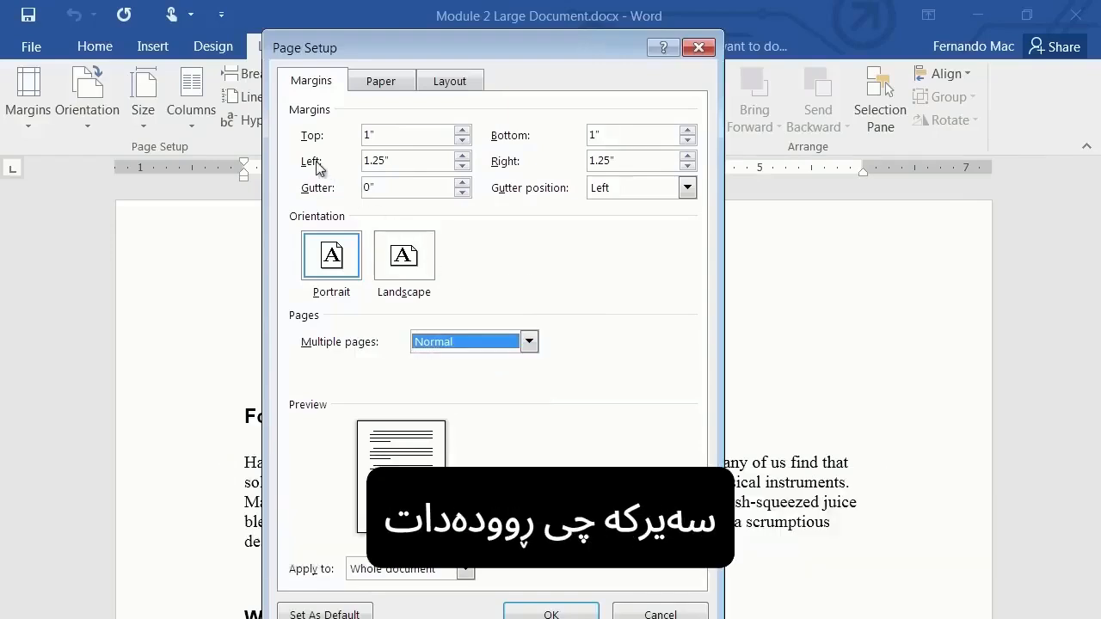
{"action": "left_click", "coordinate": [529, 343]}
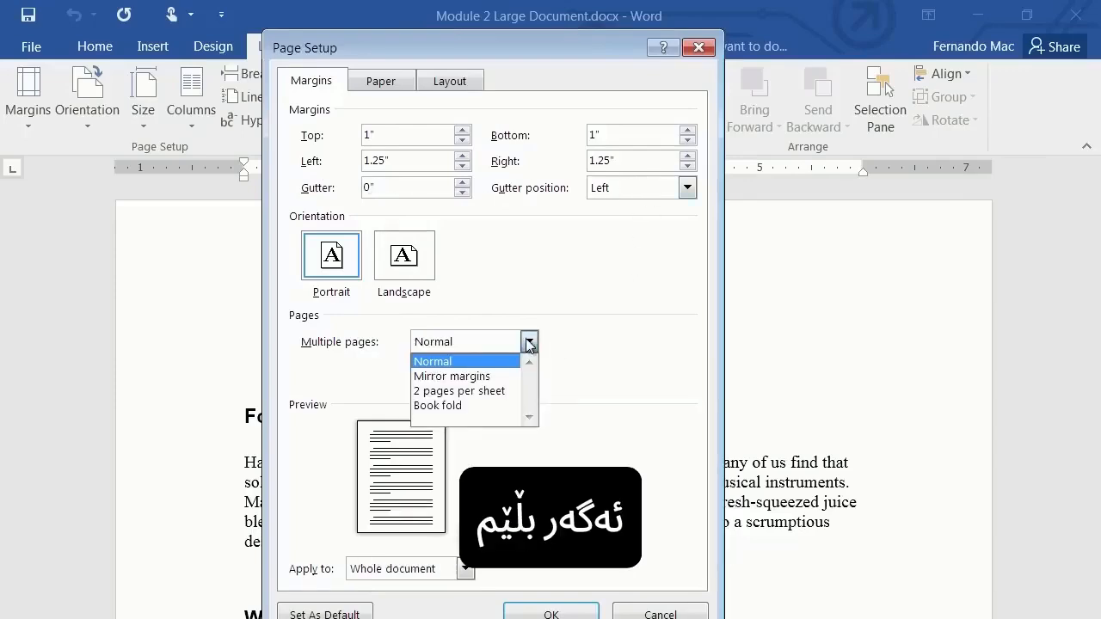
{"action": "left_click", "coordinate": [472, 376]}
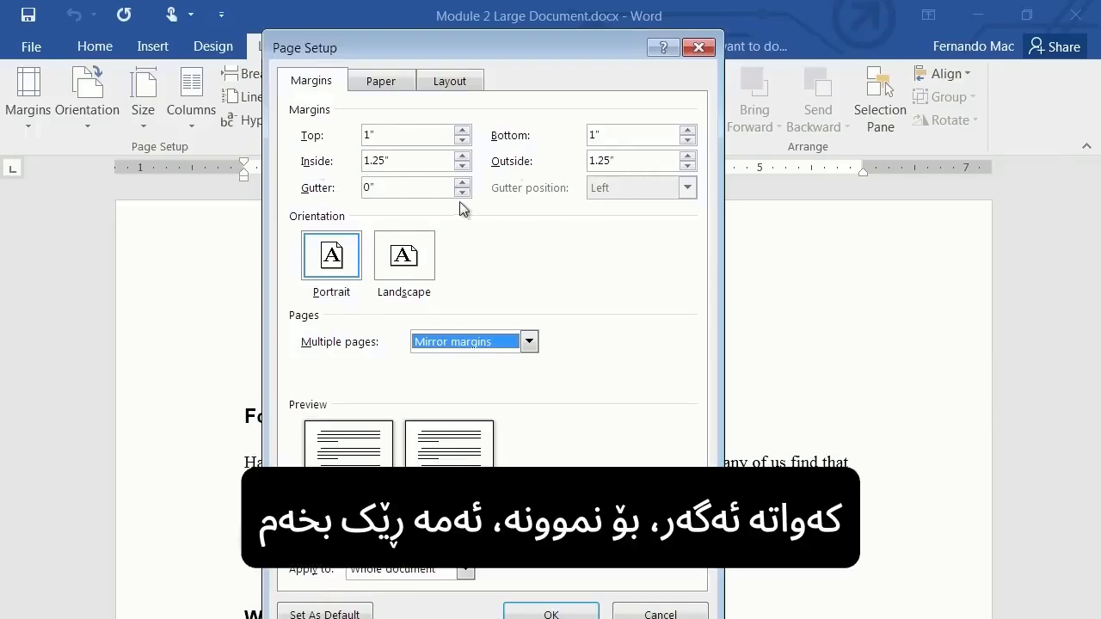
Step: Set the inside margin to 1.25" and the outside margin to 1", and apply them to the whole document
{"action": "left_click_drag", "start_coordinate": [402, 161], "coordinate": [319, 180]}
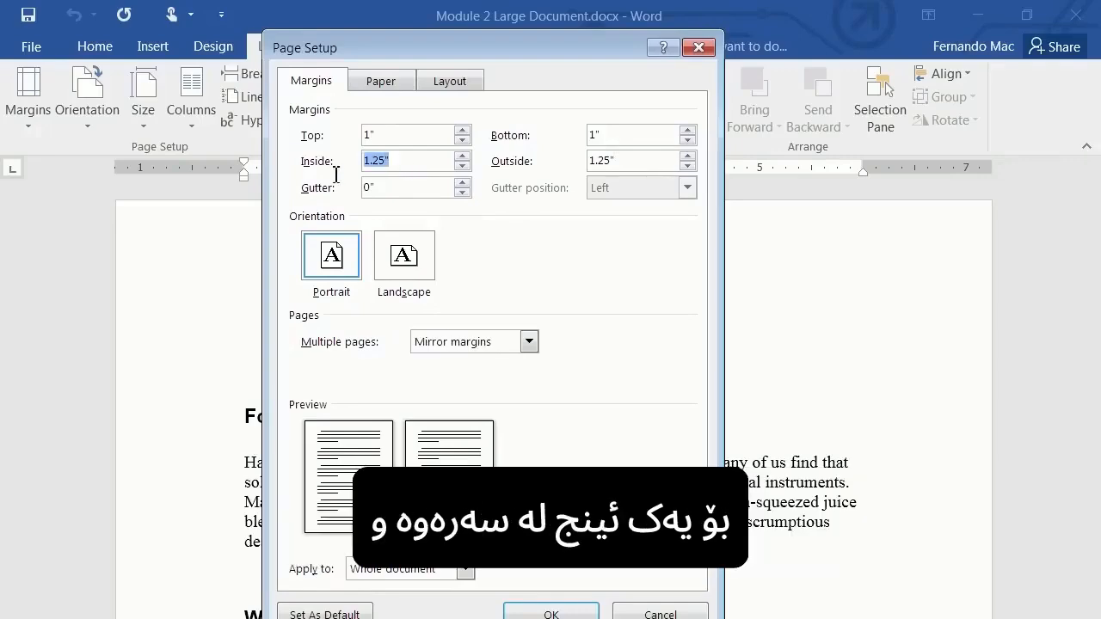
{"action": "type", "text": "1"}
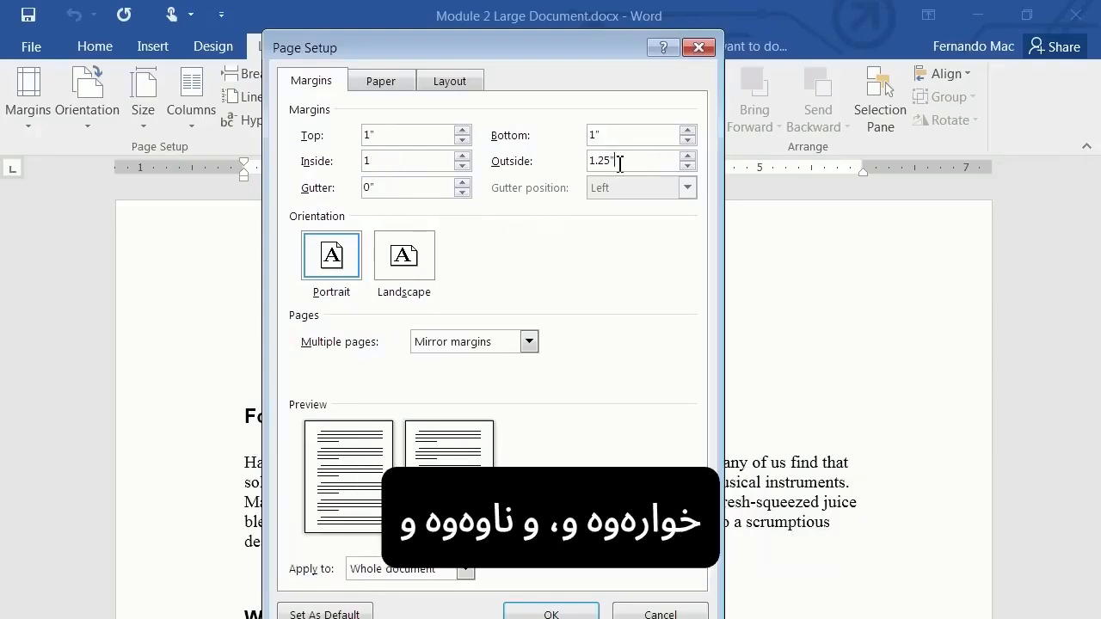
{"action": "left_click_drag", "start_coordinate": [617, 166], "coordinate": [575, 169]}
{"action": "type", "text": "1"}
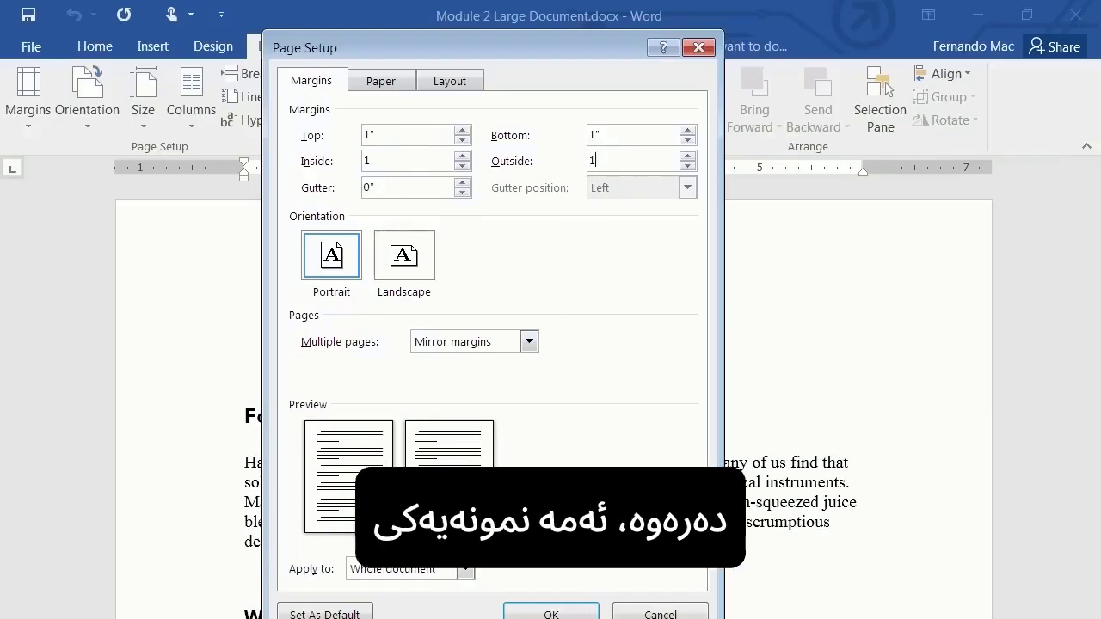
{"action": "left_click", "coordinate": [623, 136]}
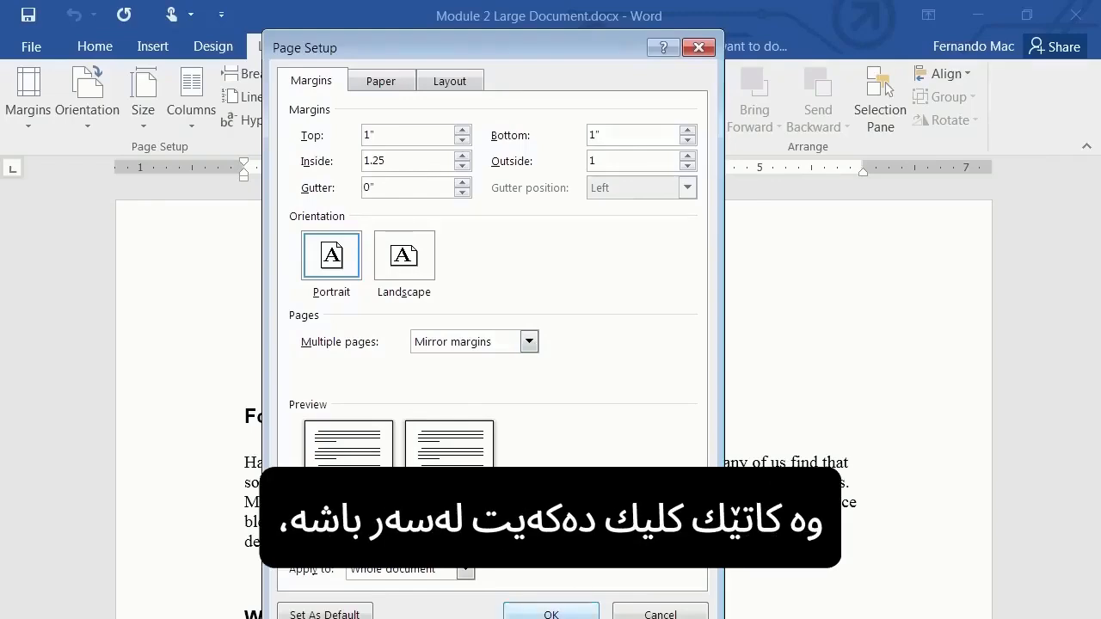
{"action": "left_click", "coordinate": [551, 613]}
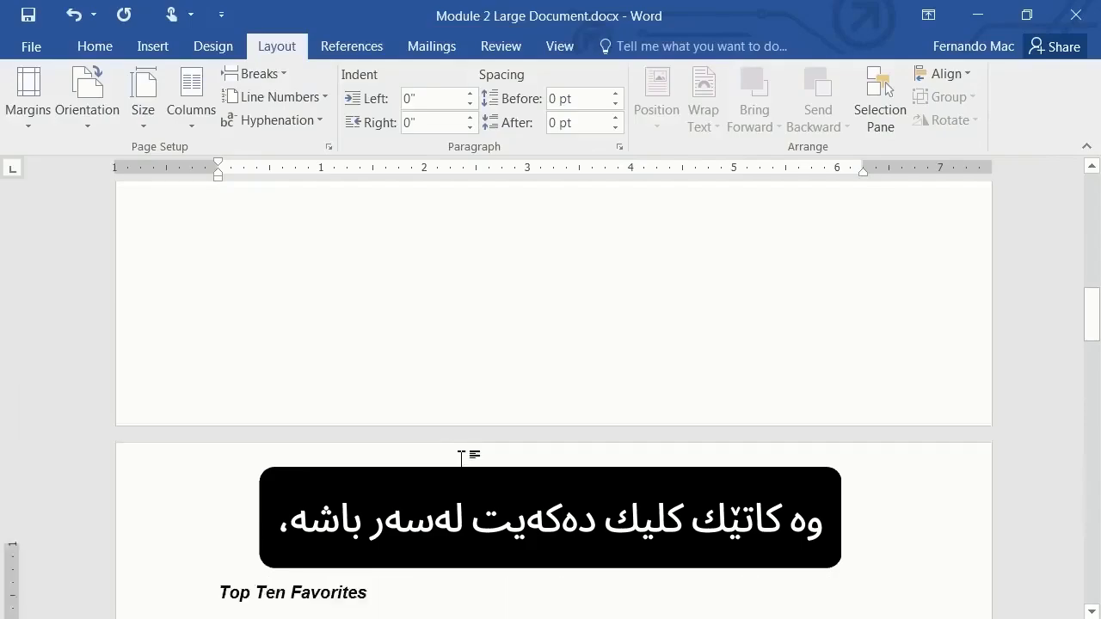
Step: Examine where the text starts on the first page compared with the Top Ten Favorites page
{"action": "scroll", "coordinate": [461, 456], "scroll_direction": "up", "scroll_amount": 15}
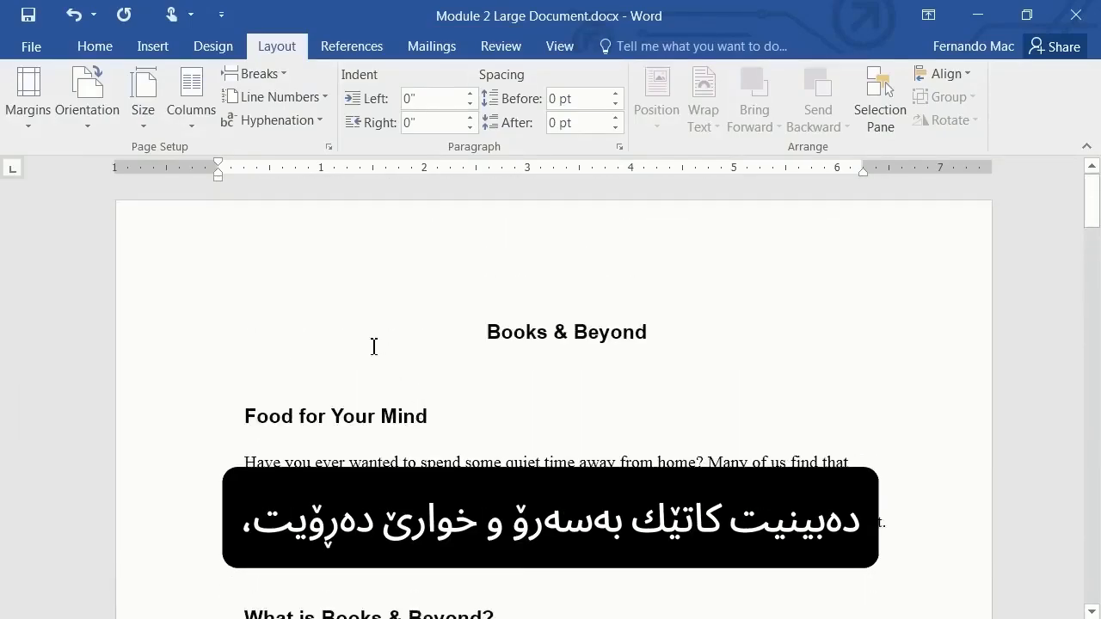
{"action": "scroll", "coordinate": [374, 347], "scroll_direction": "down", "scroll_amount": 6}
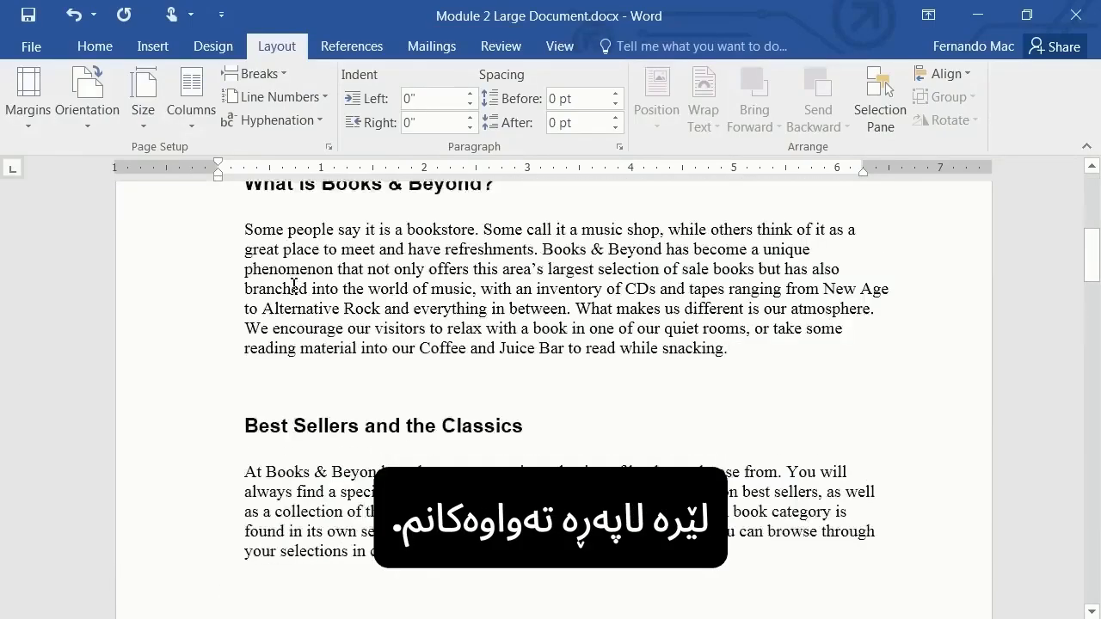
{"action": "scroll", "coordinate": [294, 284], "scroll_direction": "down", "scroll_amount": 10}
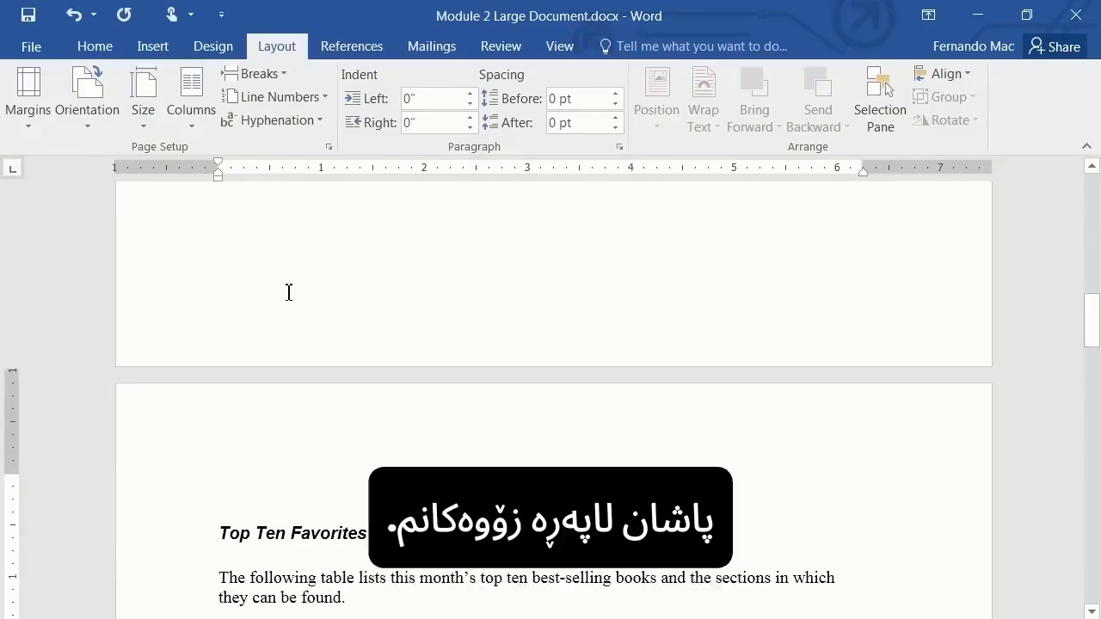
{"action": "scroll", "coordinate": [288, 291], "scroll_direction": "up", "scroll_amount": 3}
{"action": "scroll", "coordinate": [287, 290], "scroll_direction": "down", "scroll_amount": 1}
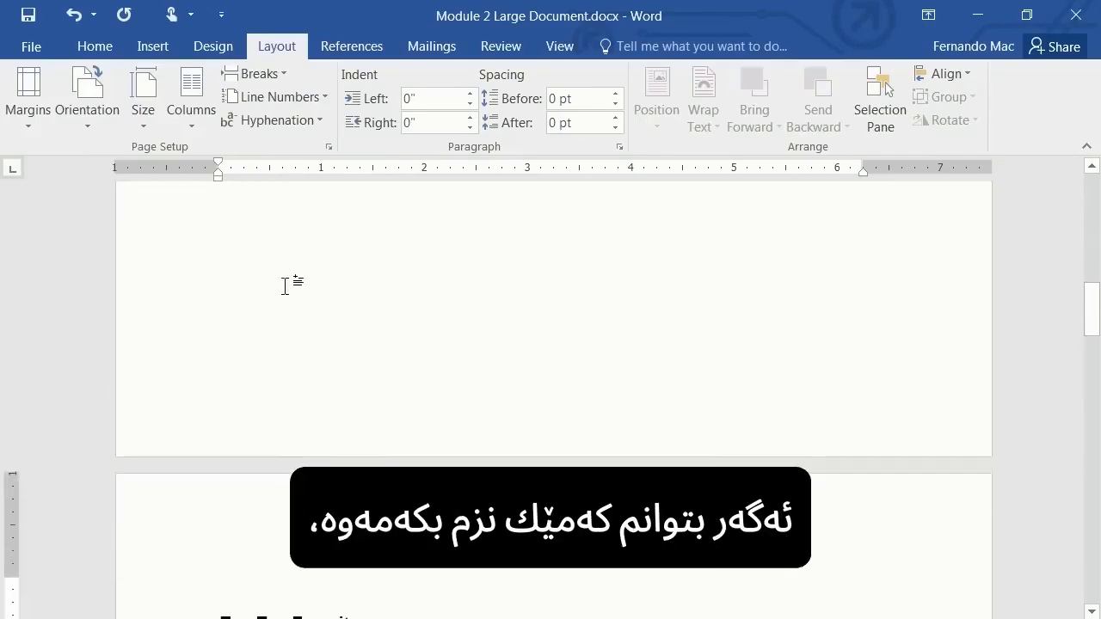
{"action": "scroll", "coordinate": [285, 287], "scroll_direction": "down", "scroll_amount": 2}
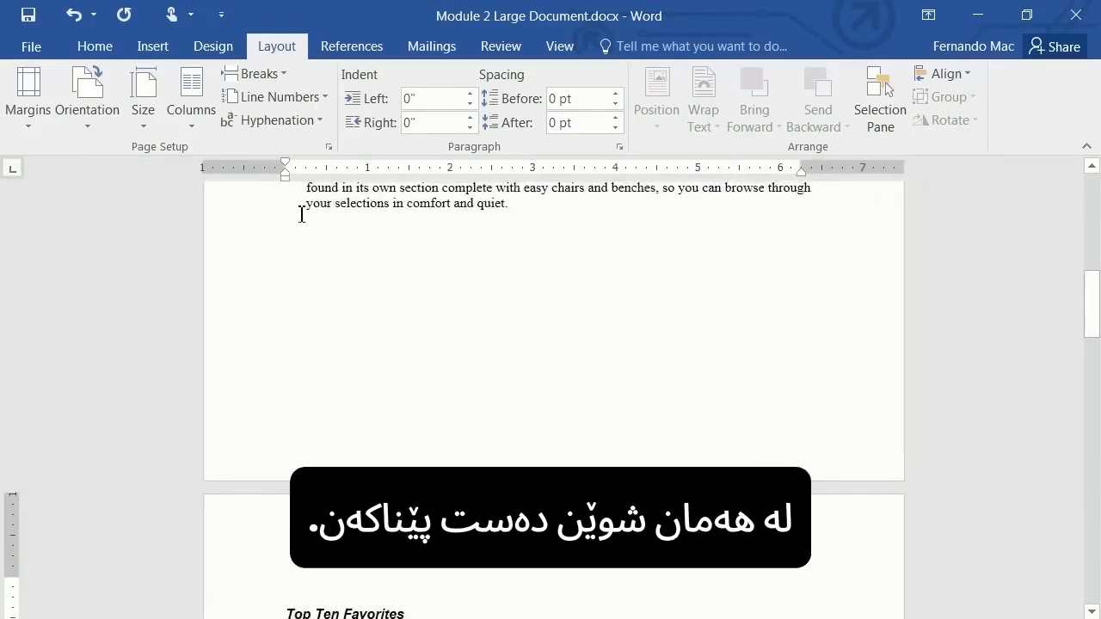
Step: Check the ruler margins on the first page and the Top Ten Favorites page, and look over the pages that follow
{"action": "left_click", "coordinate": [366, 229]}
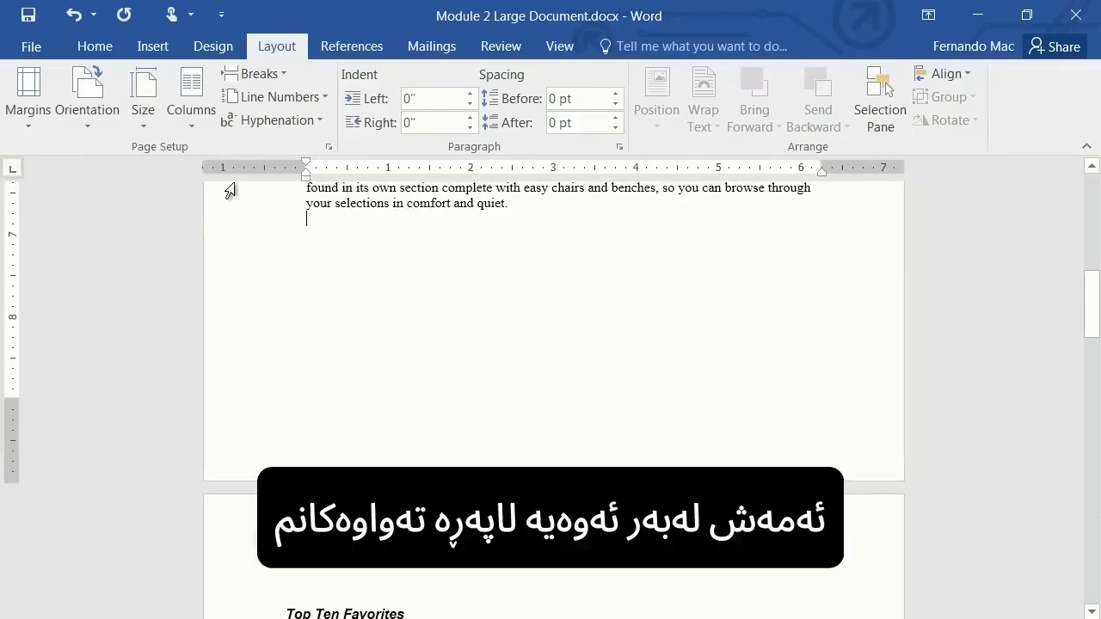
{"action": "scroll", "coordinate": [282, 307], "scroll_direction": "down", "scroll_amount": 3}
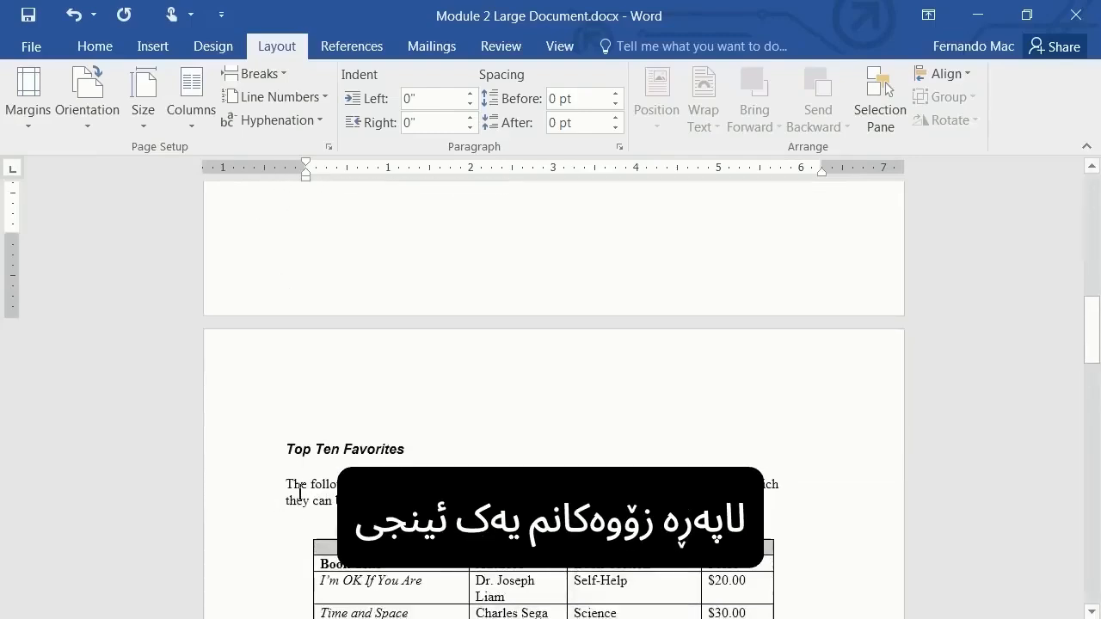
{"action": "left_click", "coordinate": [298, 488]}
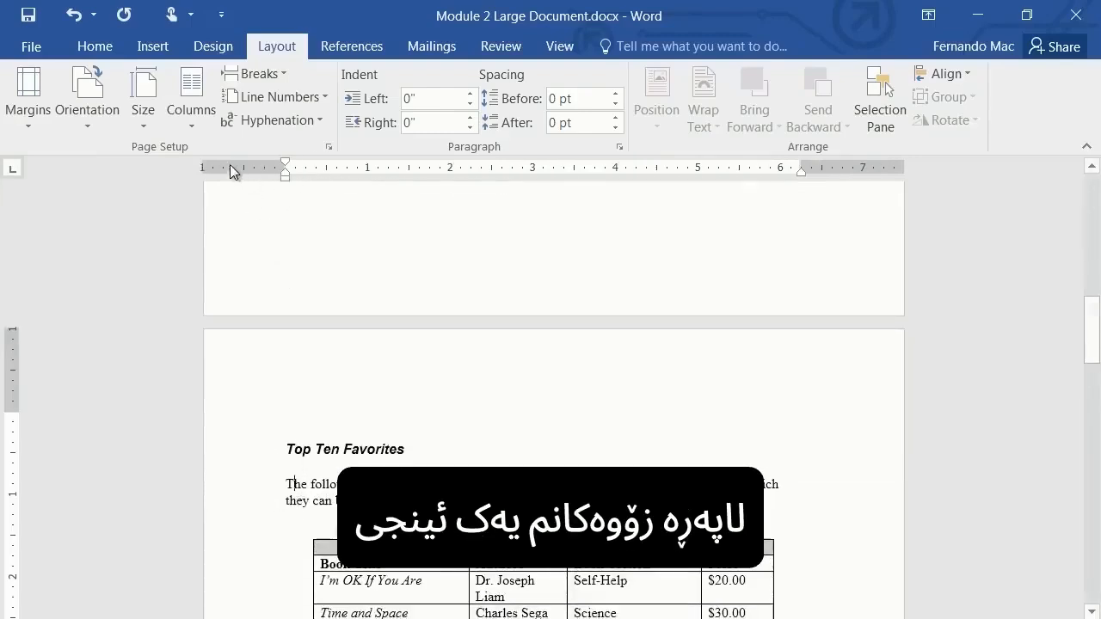
{"action": "scroll", "coordinate": [258, 396], "scroll_direction": "down", "scroll_amount": 4}
{"action": "scroll", "coordinate": [264, 420], "scroll_direction": "down", "scroll_amount": 10}
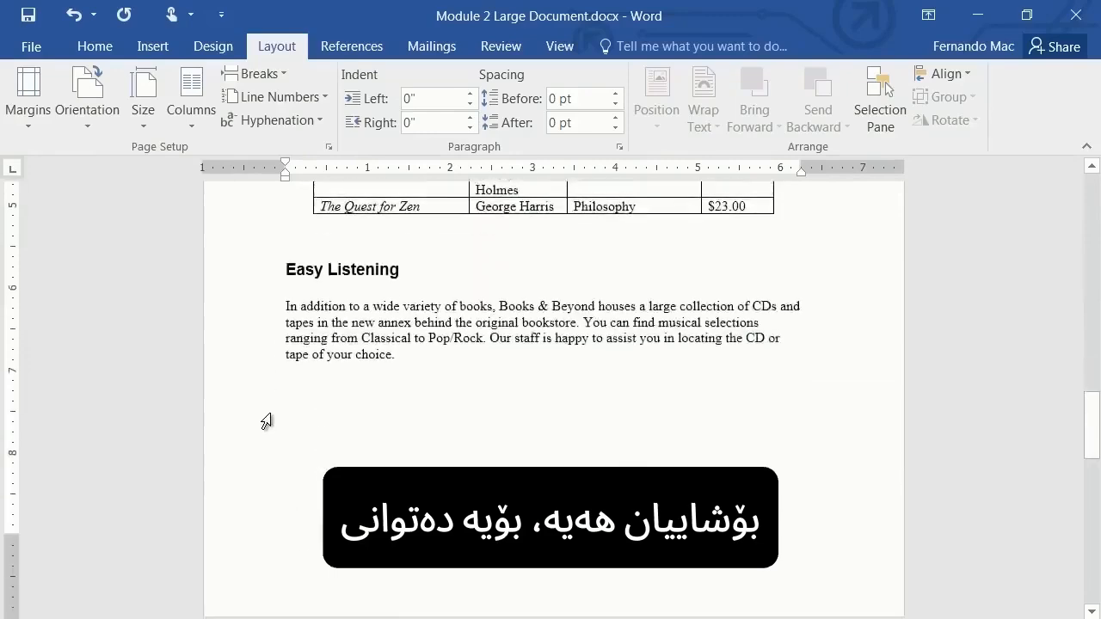
{"action": "scroll", "coordinate": [328, 461], "scroll_direction": "down", "scroll_amount": 2}
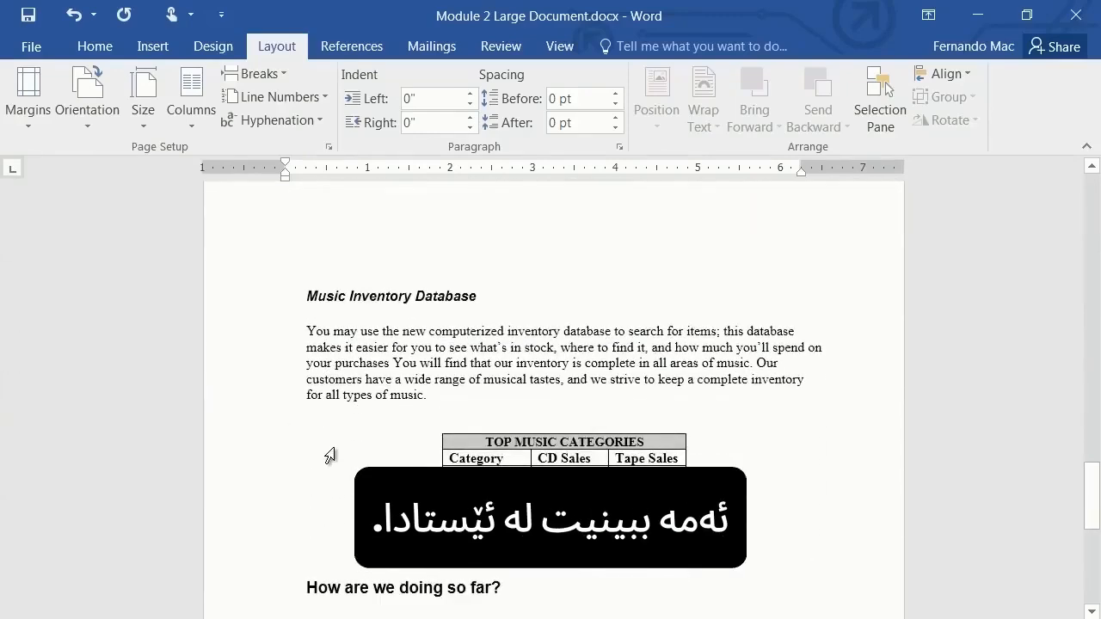
Step: Return to the start of the document and reopen its custom margin settings for review
{"action": "scroll", "coordinate": [336, 450], "scroll_direction": "up", "scroll_amount": 15}
{"action": "scroll", "coordinate": [361, 429], "scroll_direction": "up", "scroll_amount": 15}
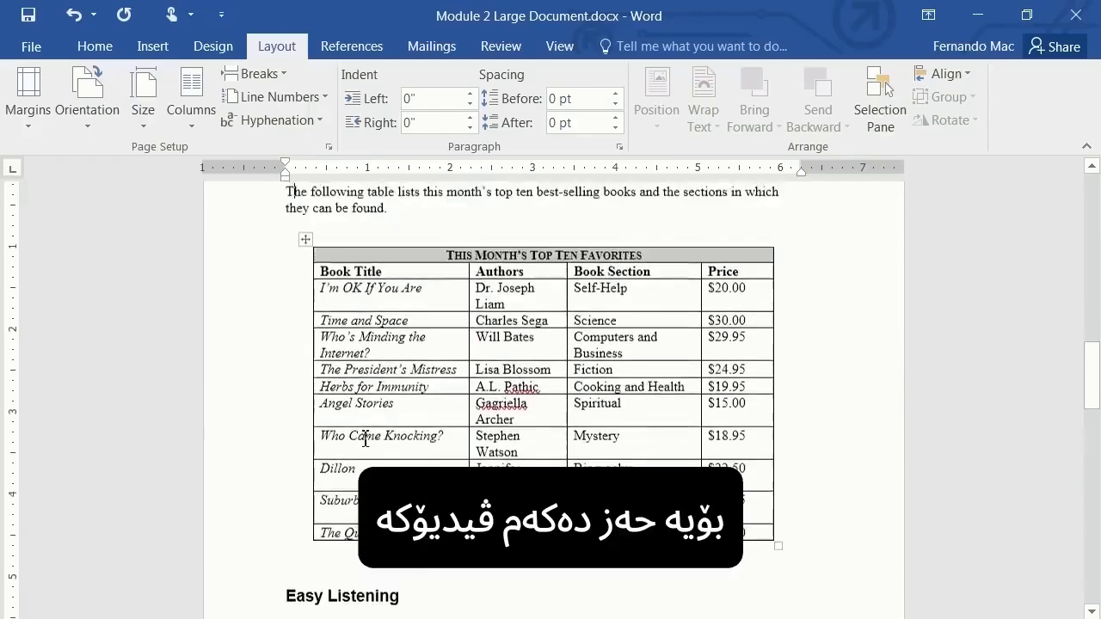
{"action": "scroll", "coordinate": [345, 335], "scroll_direction": "up", "scroll_amount": 5}
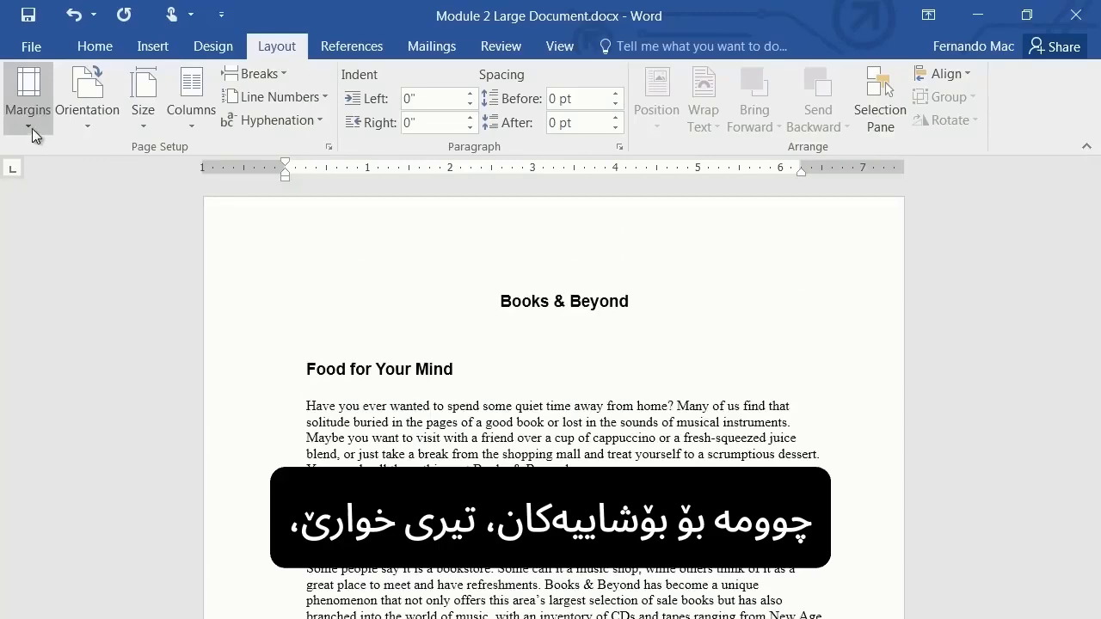
{"action": "left_click", "coordinate": [31, 128]}
{"action": "left_click", "coordinate": [119, 524]}
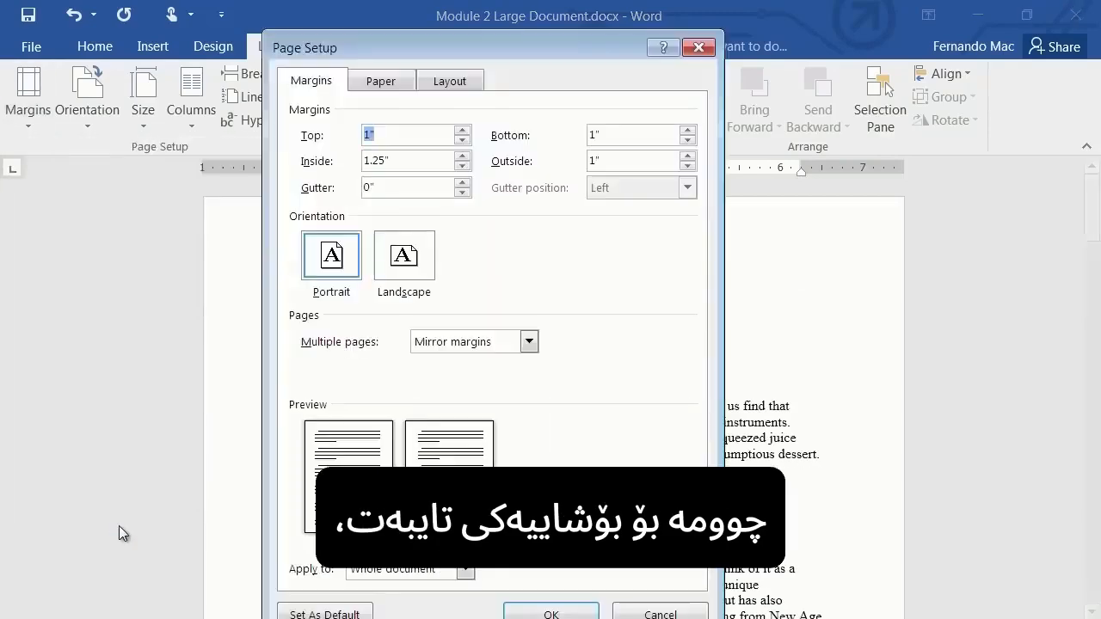